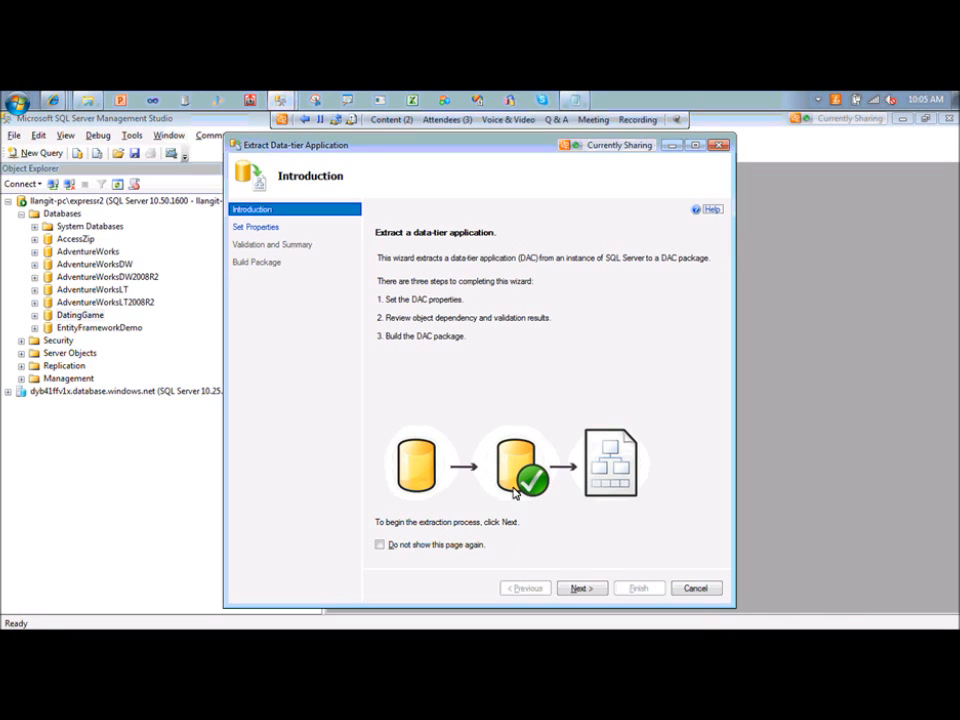
Set the DAC package file for the DatingGame extraction to DatingGame700 in the DAC Packages folder.
click(583, 589)
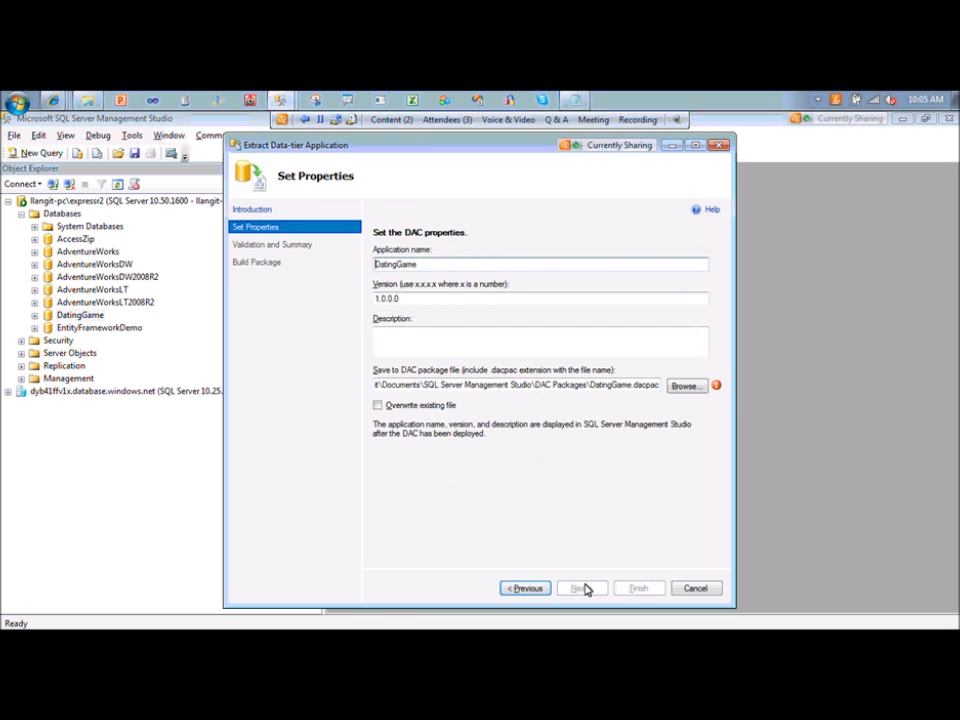
click(686, 387)
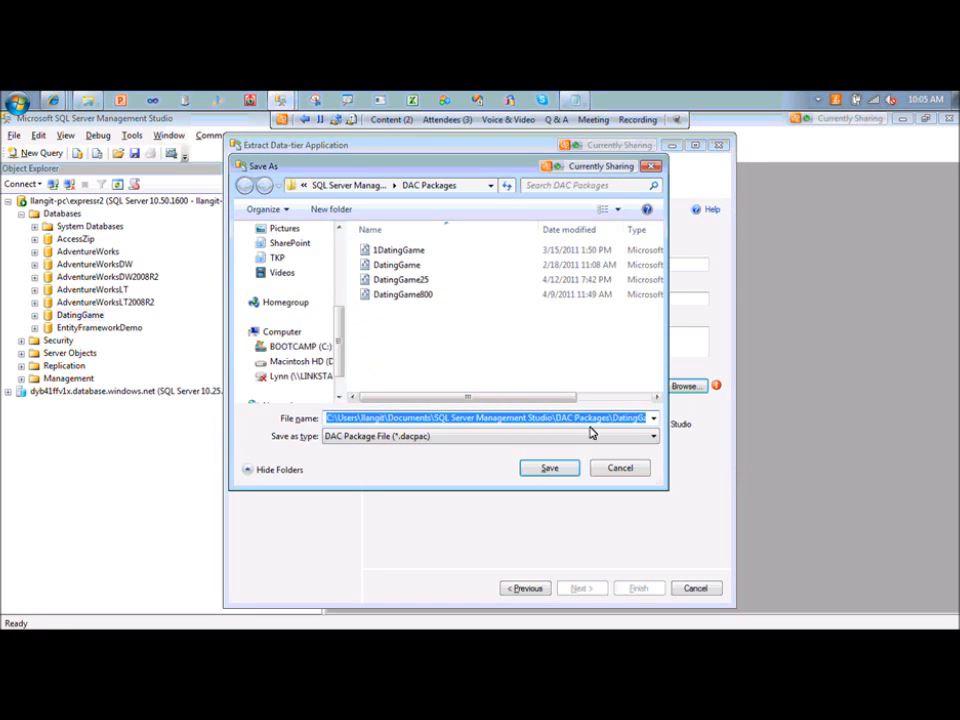
click(646, 414)
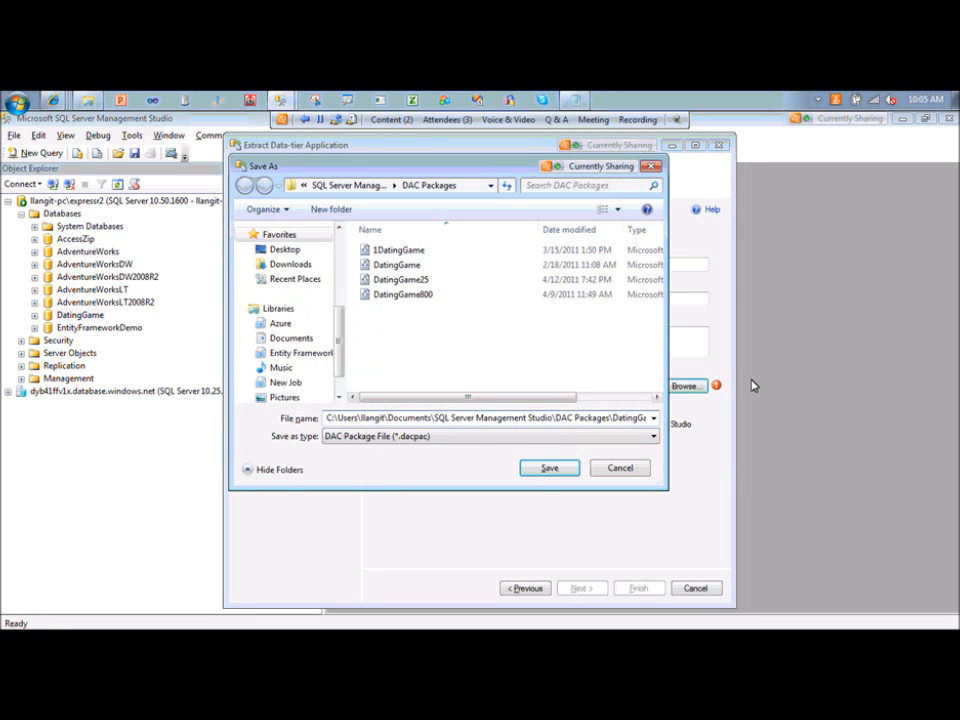
key(End)
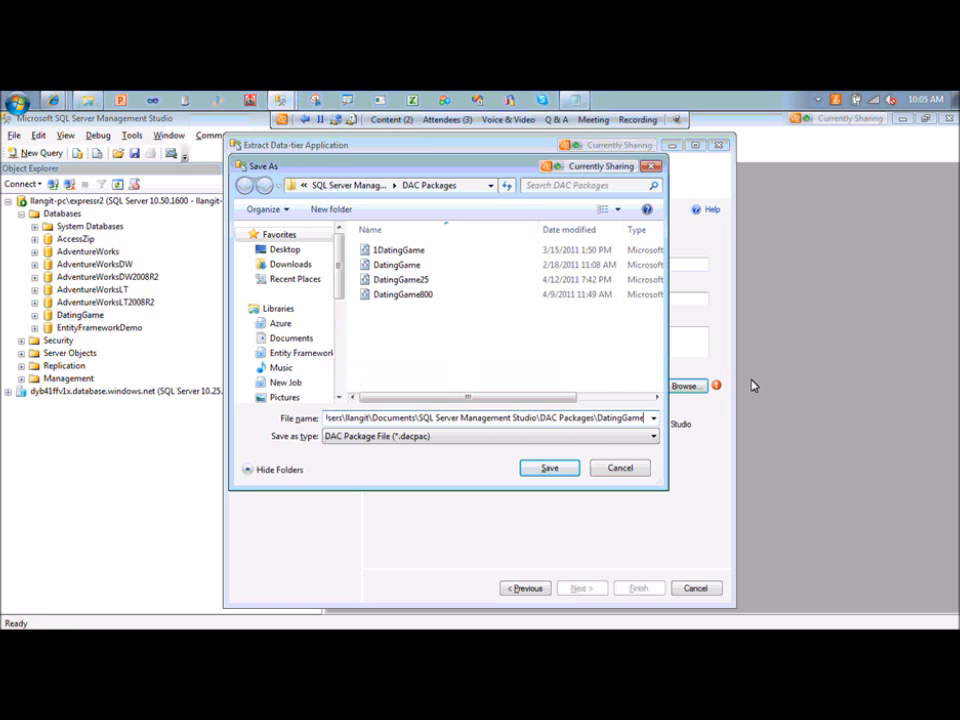
text(700)
key(Tab)
click(549, 469)
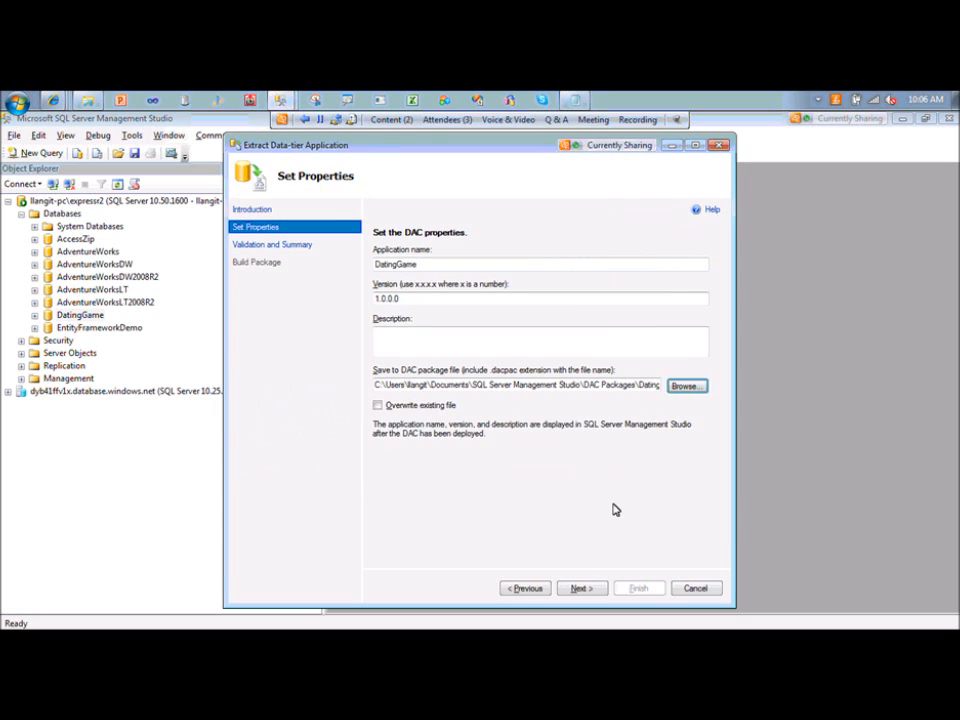
Review the objects supported in the DAC, then build the DatingGame package and finish the extraction.
click(578, 589)
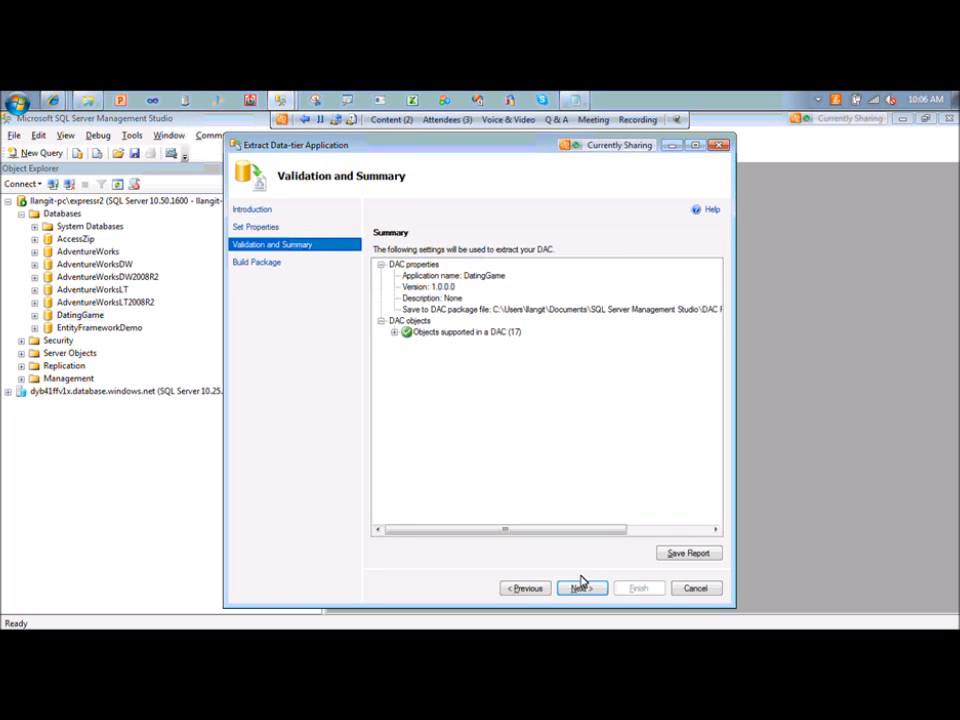
click(394, 332)
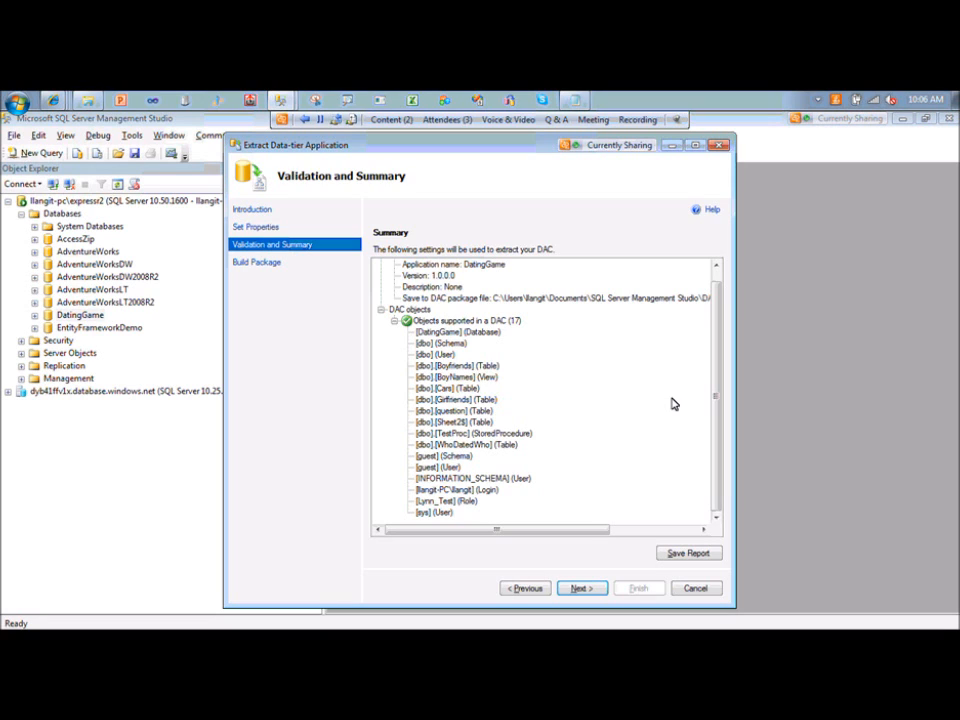
click(582, 590)
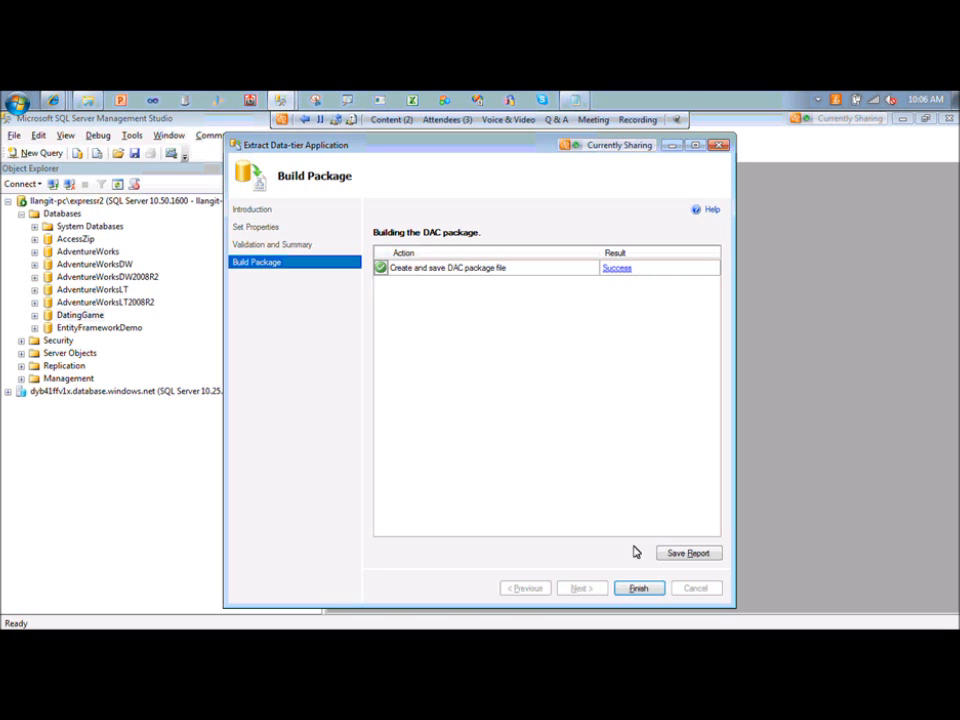
click(640, 590)
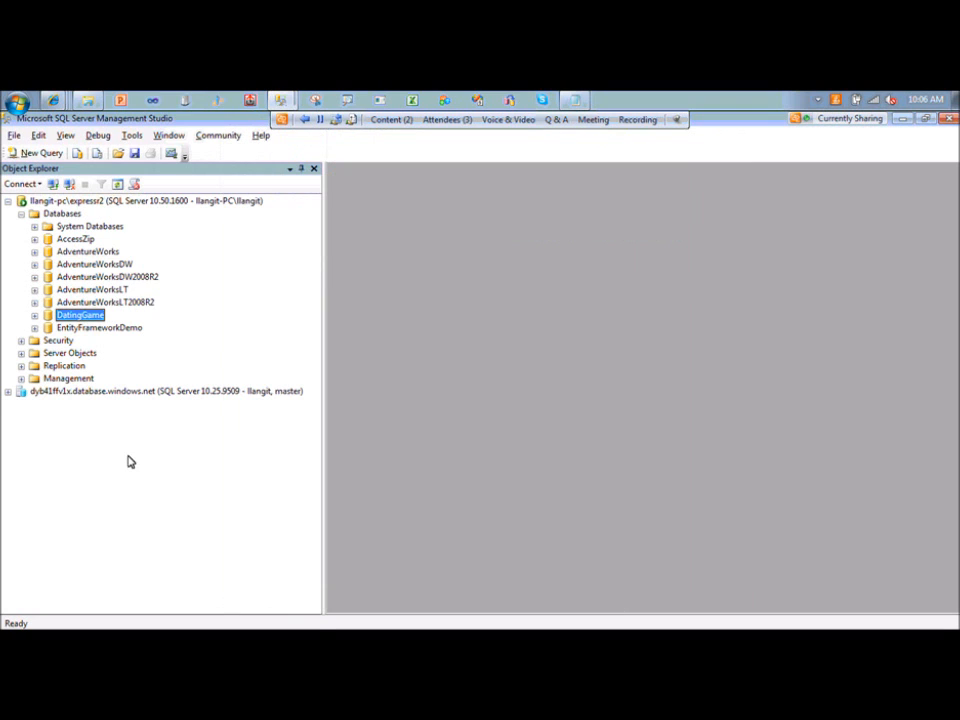
Expand the database.windows.net server and check which actions are available for its DatingGame database.
click(9, 392)
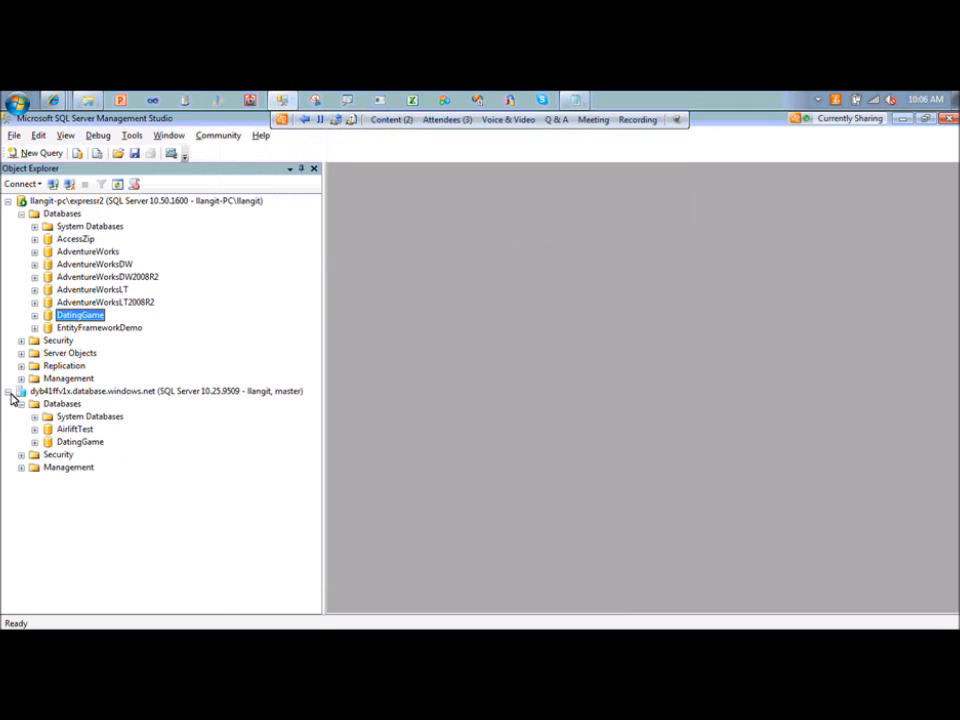
click(80, 442)
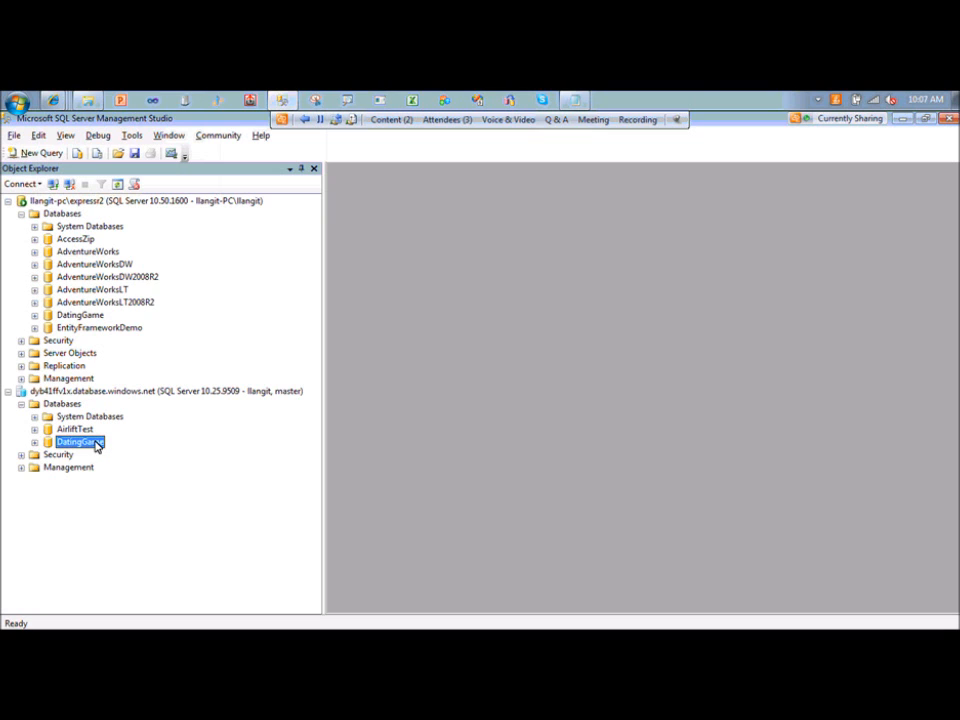
right_click(97, 446)
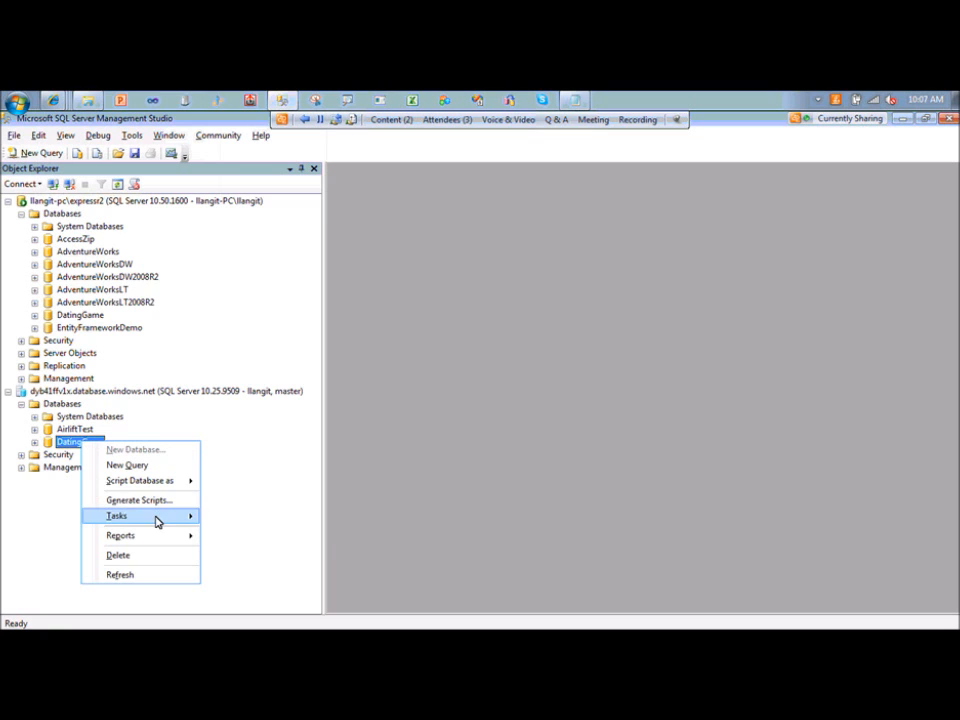
mouse_move(155, 521)
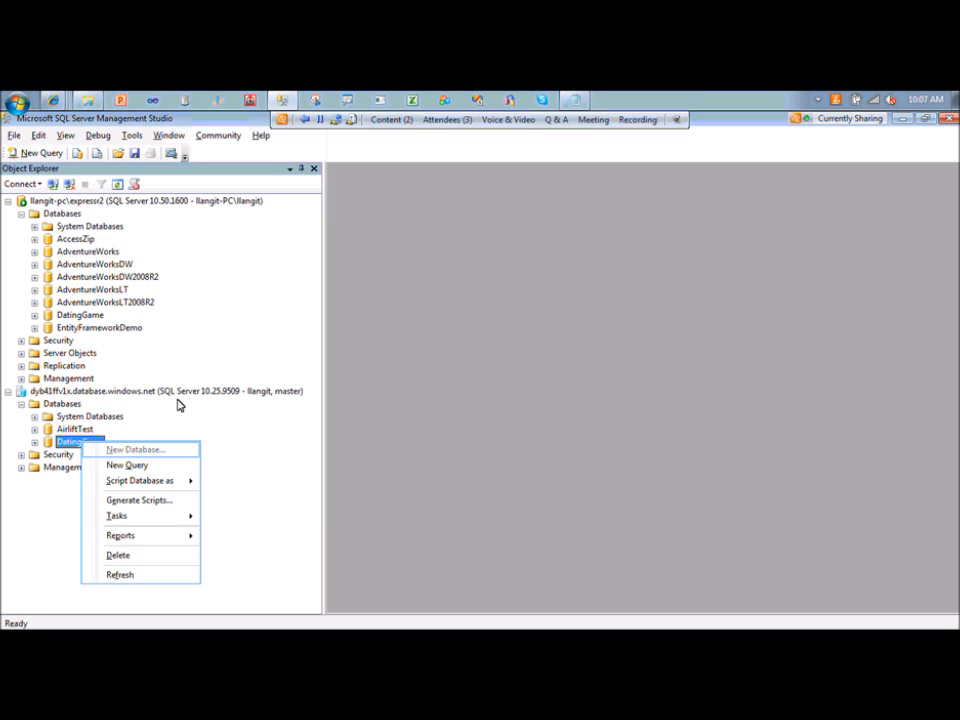
Switch to Visual Studio and create a SQL Server Data-tier Application project named Database5.
click(153, 103)
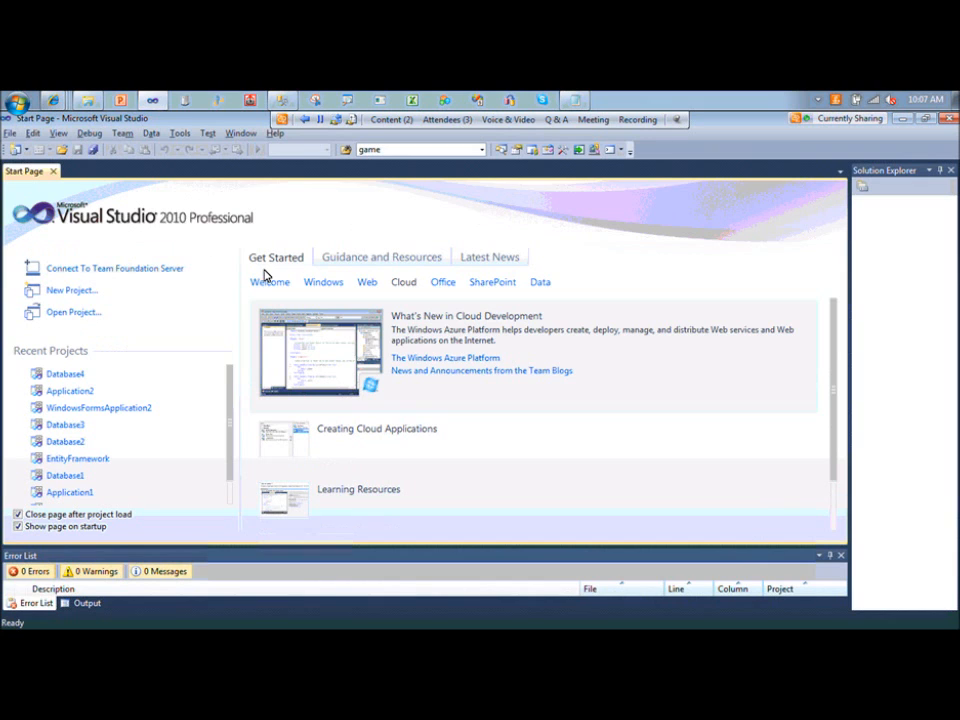
click(8, 133)
mouse_move(21, 150)
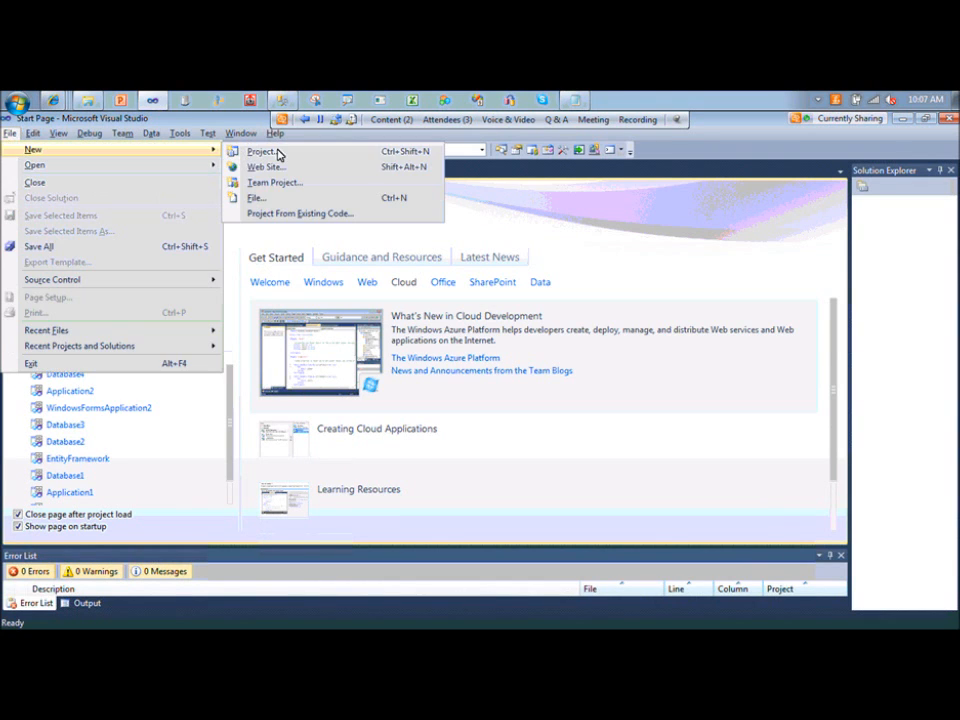
click(274, 151)
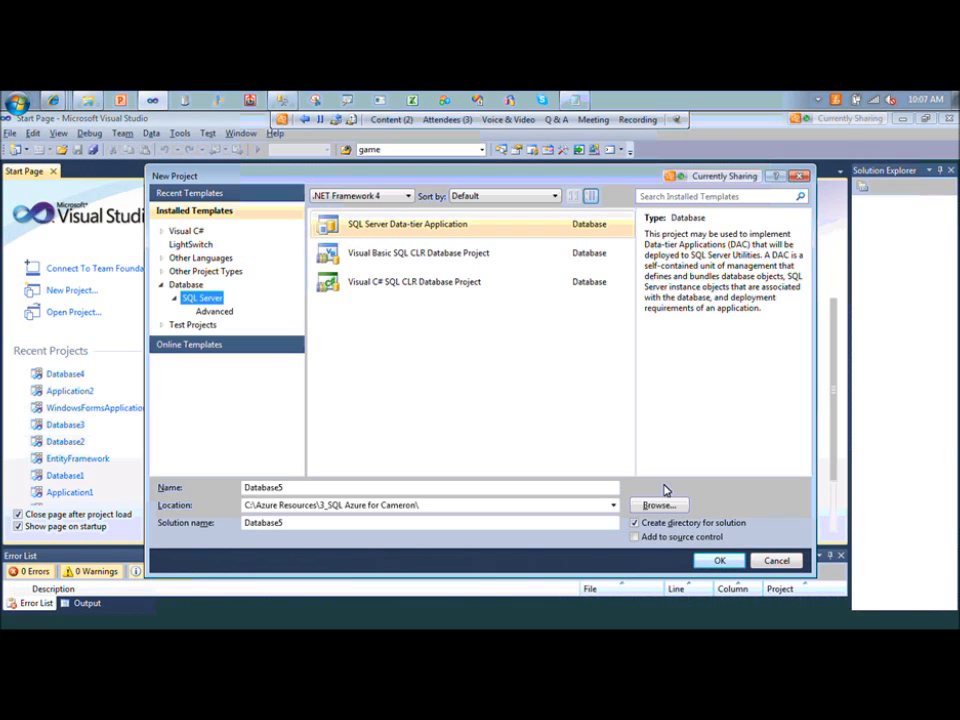
click(728, 561)
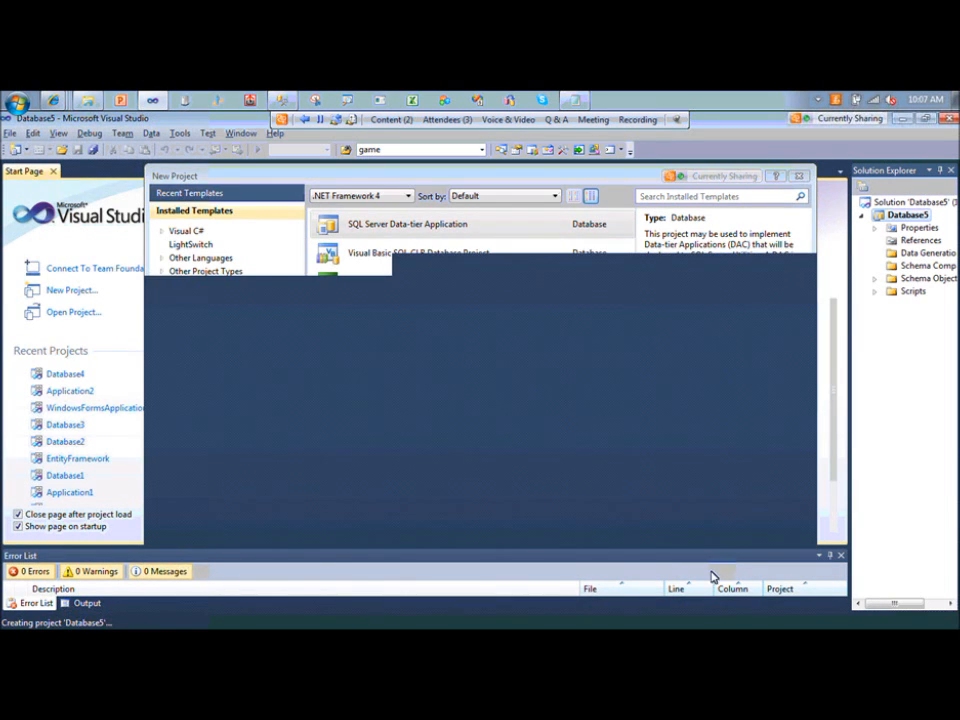
Examine the Schema Objects folder of Database5 down to the dbo schema's Tables subfolders, then collapse it.
drag(851, 272, 754, 272)
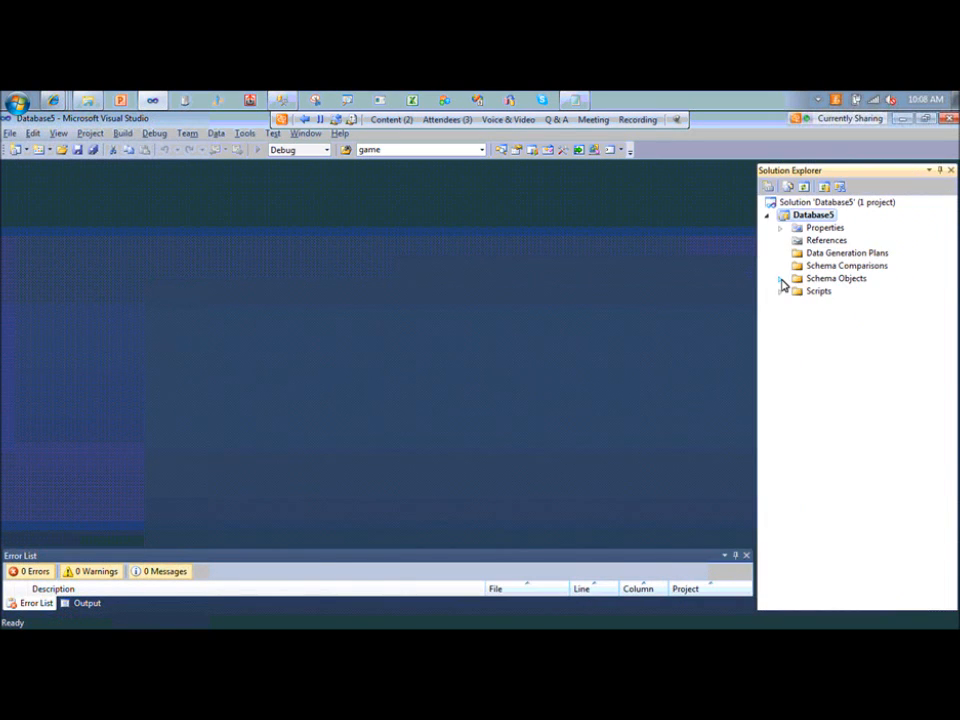
click(781, 280)
click(794, 304)
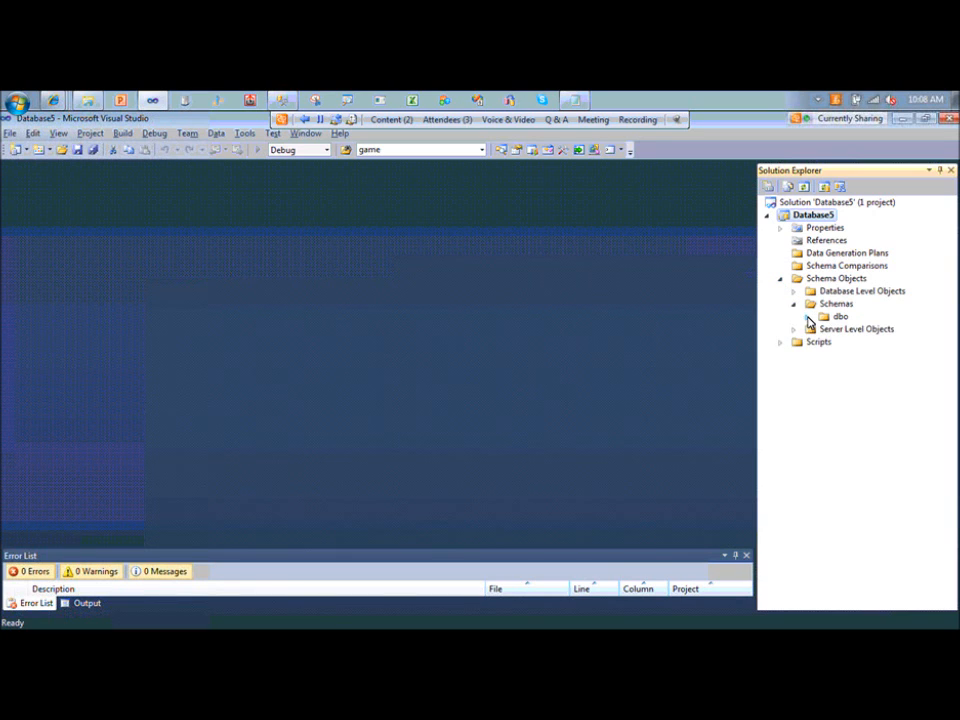
click(808, 316)
click(821, 368)
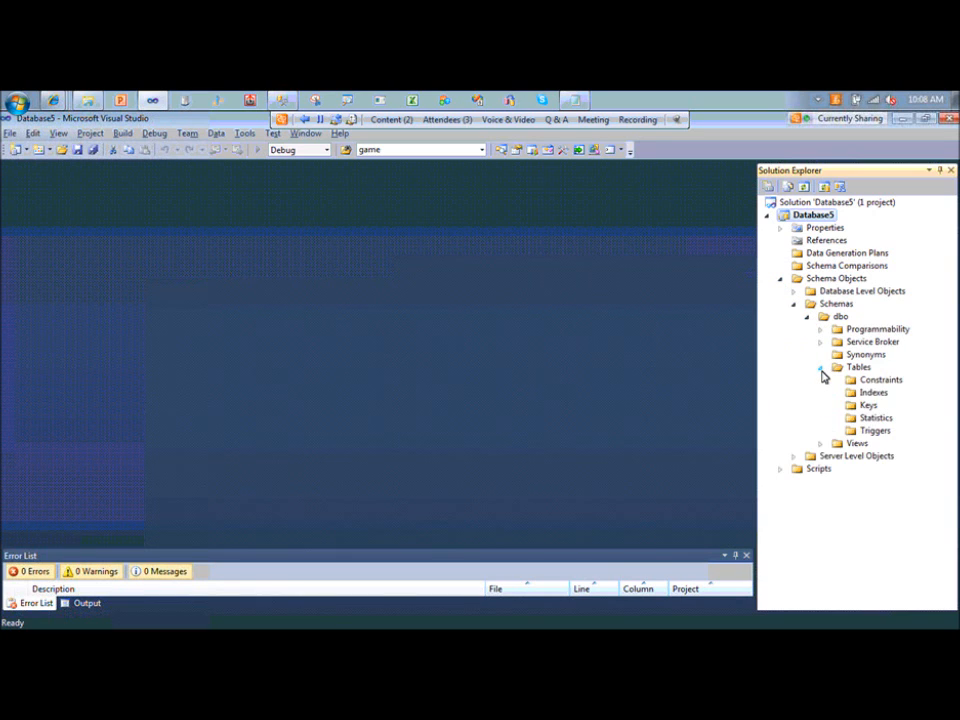
click(821, 368)
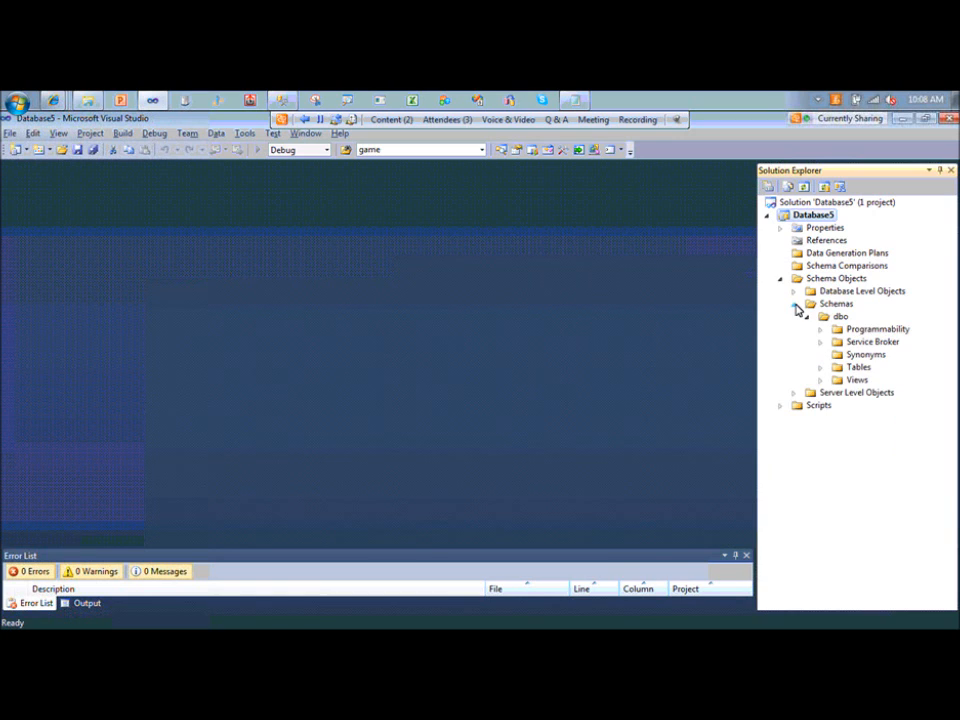
click(794, 304)
click(782, 280)
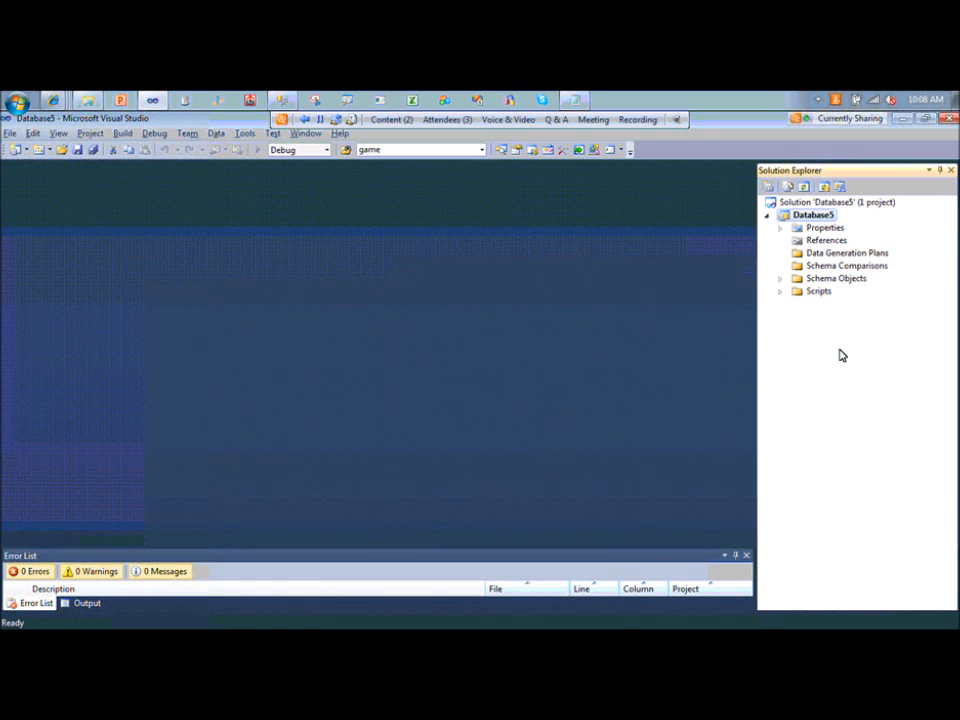
Start a data-tier application import into the Database5 project with an instance of SQL Server as the source.
right_click(807, 217)
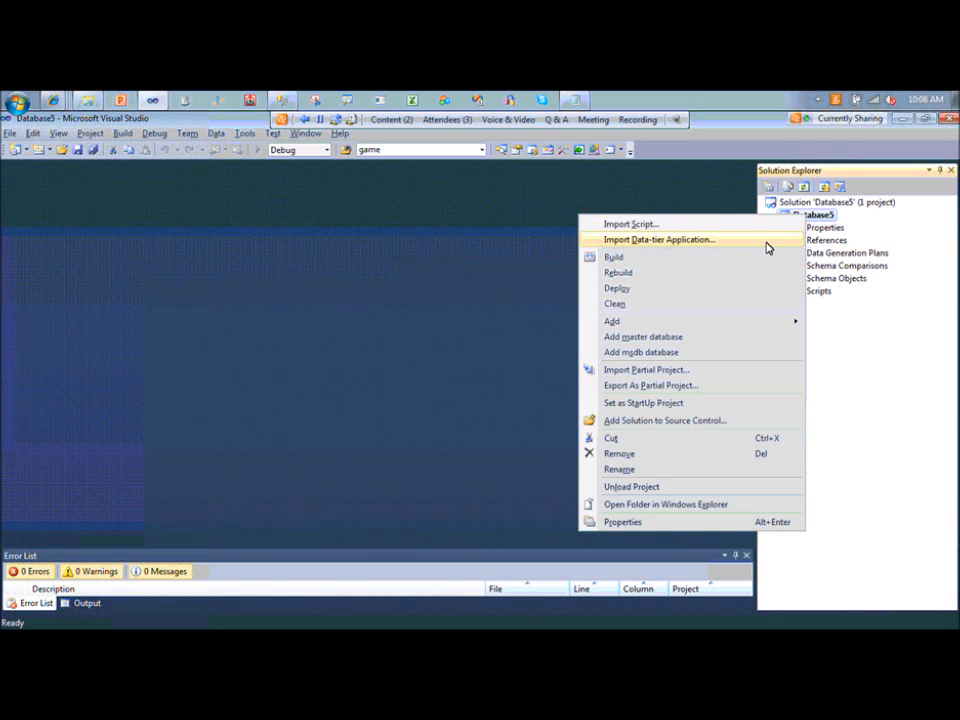
click(767, 241)
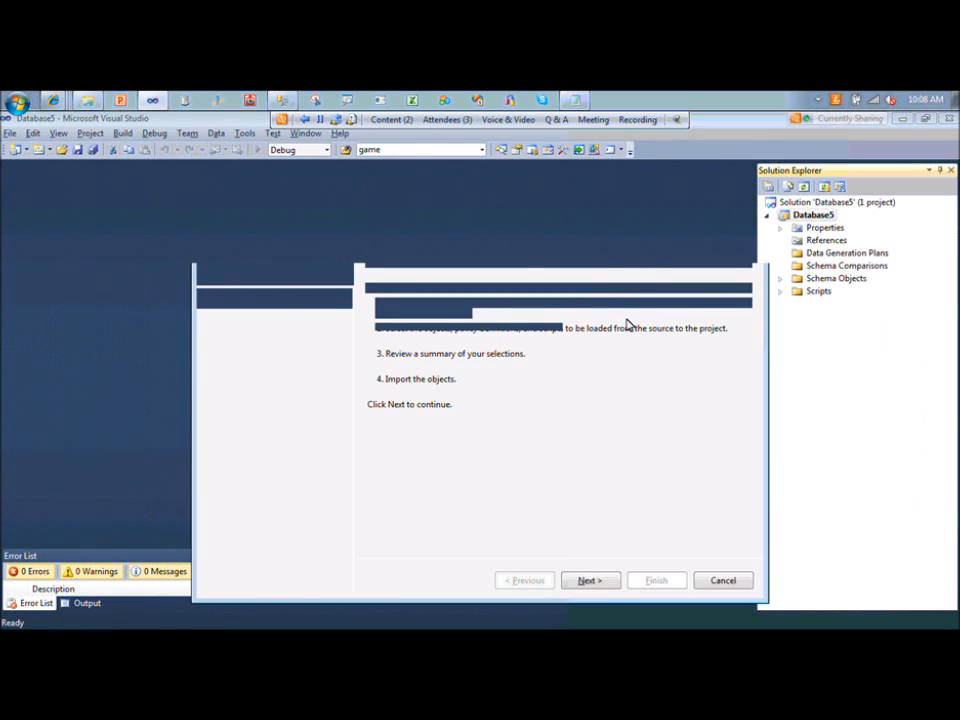
click(590, 581)
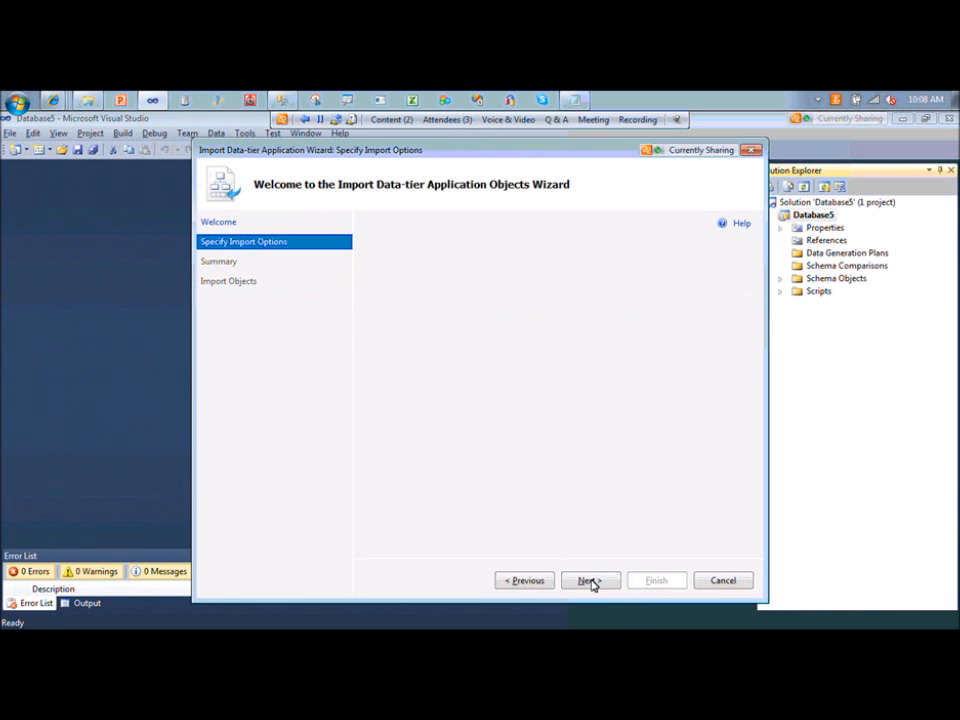
click(370, 338)
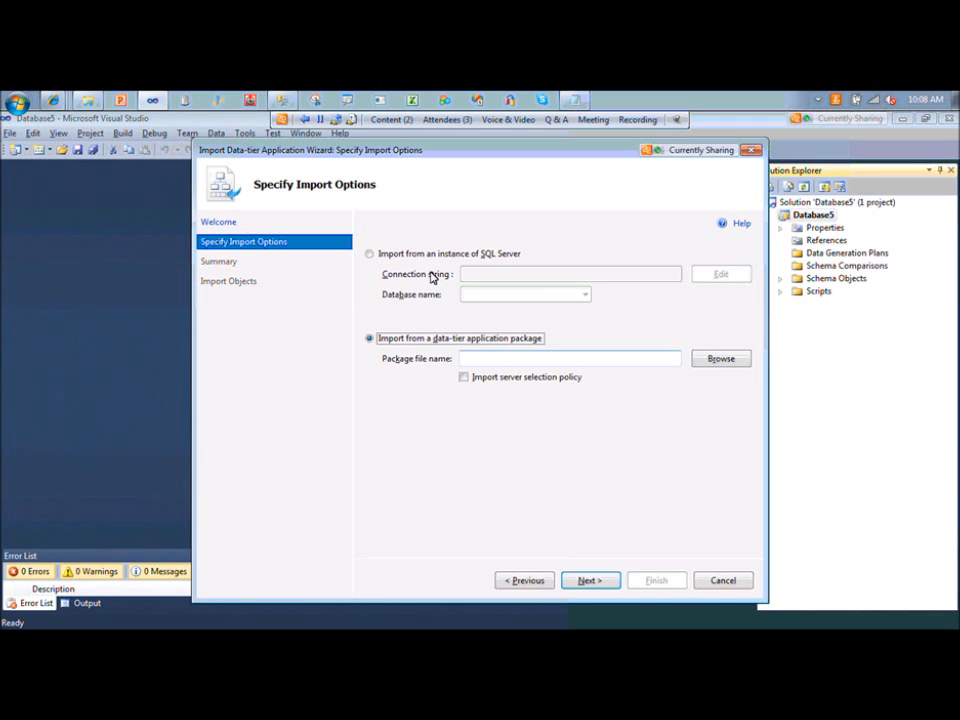
click(369, 254)
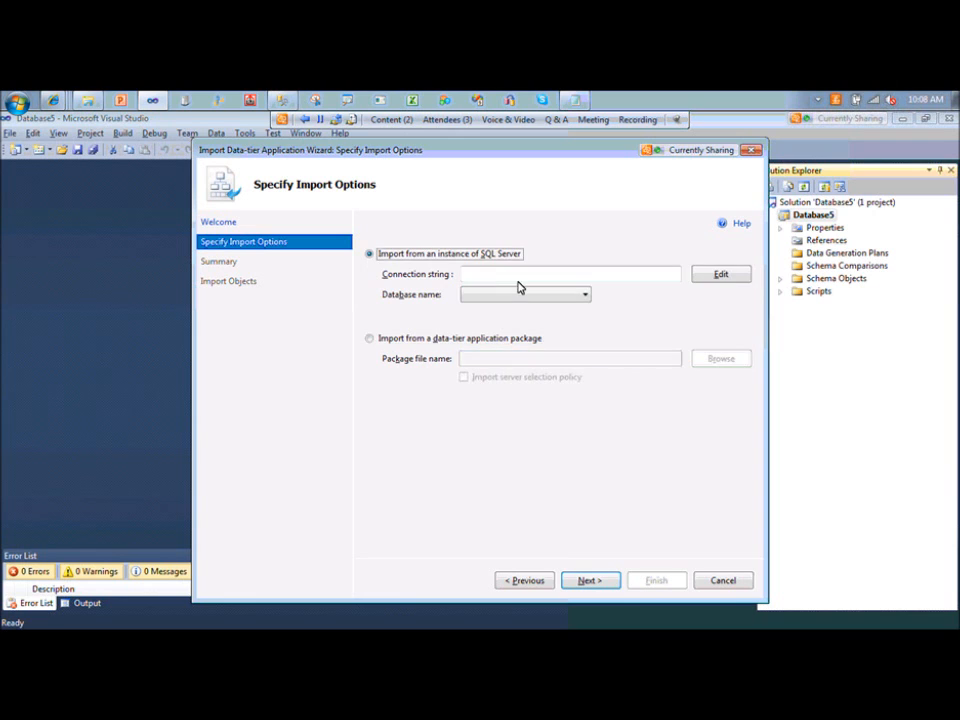
Connect the import to kipveozo80.database.windows.net using the saved SQL Server login and select DatingGame as the source database.
click(731, 275)
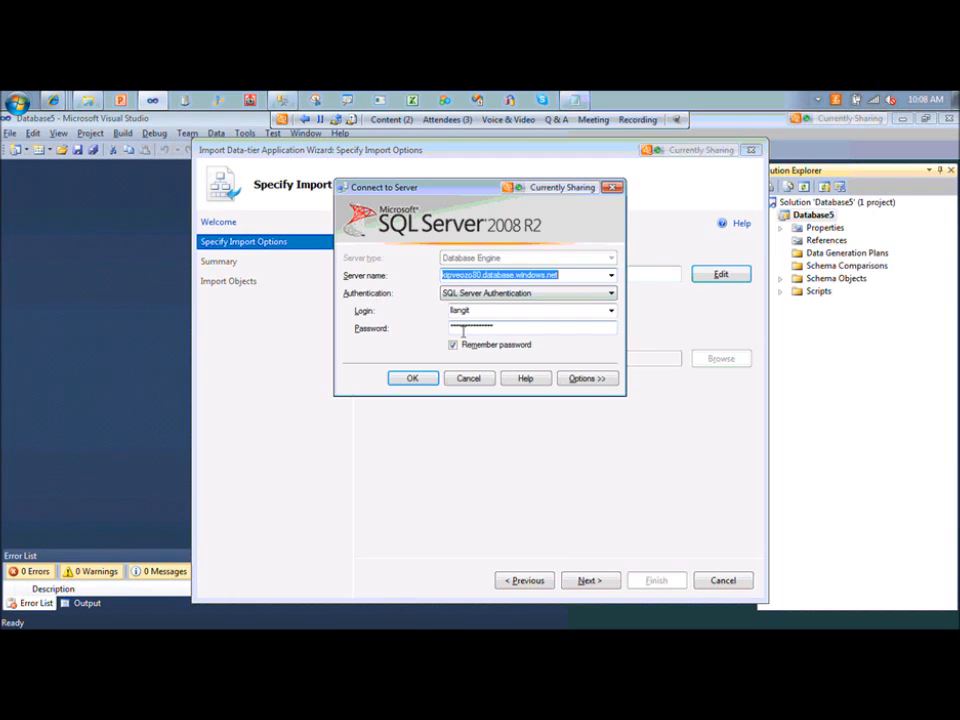
click(412, 378)
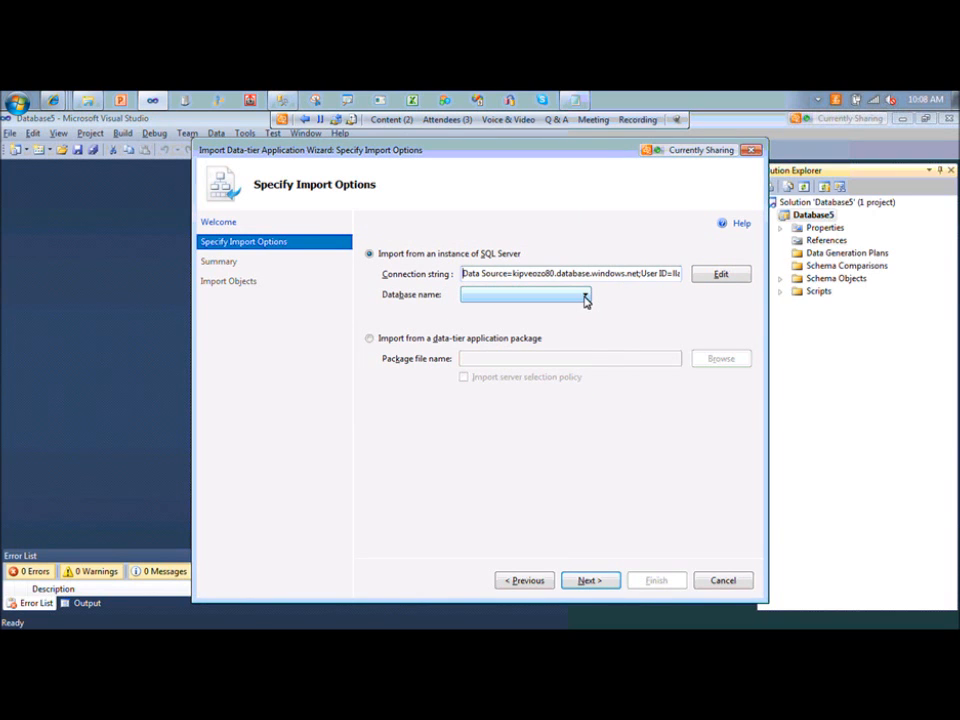
click(585, 297)
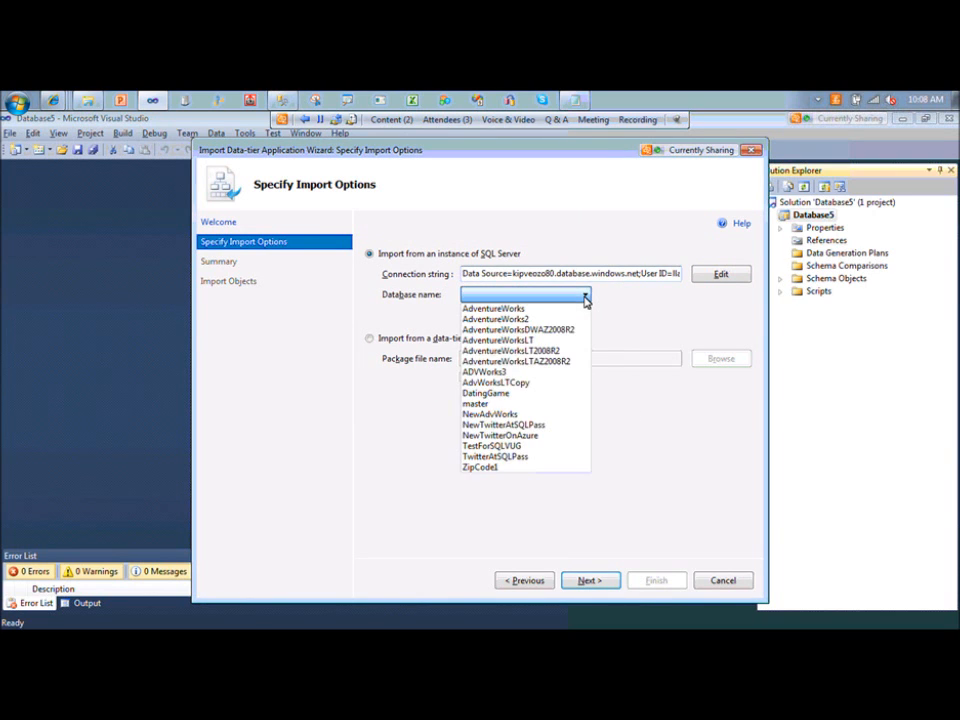
click(560, 394)
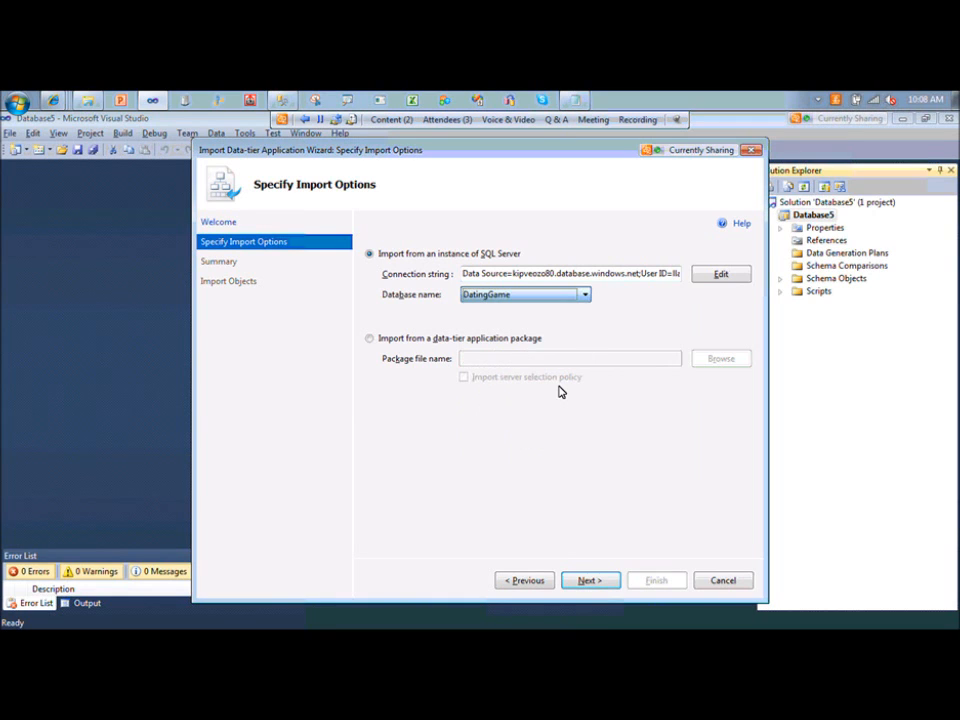
click(591, 580)
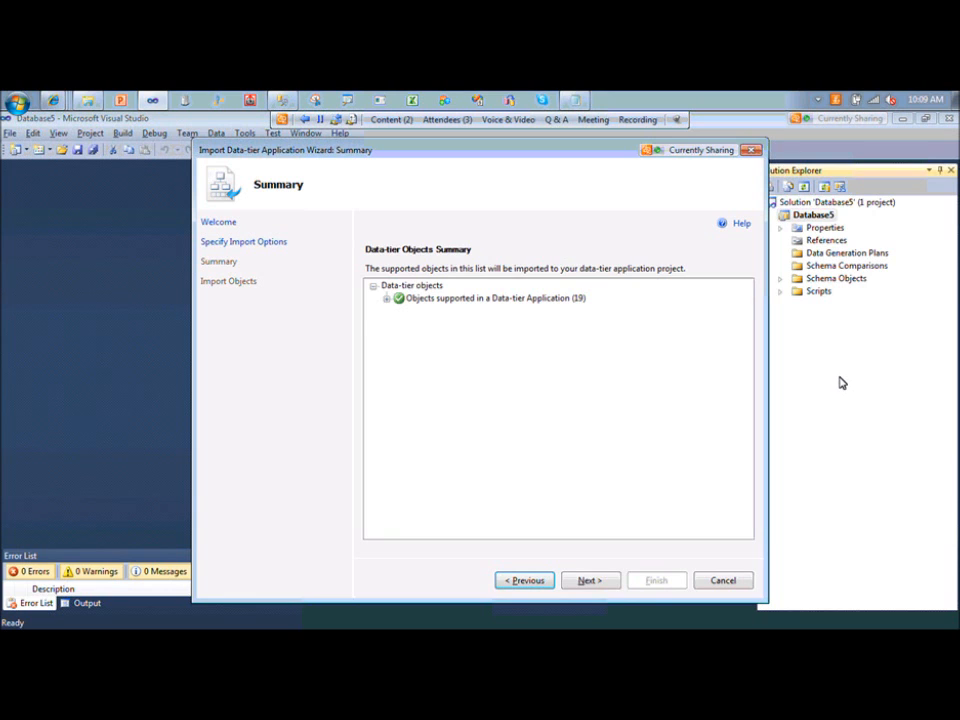
Review the list of supported data-tier objects and import them into the Database5 project.
click(387, 299)
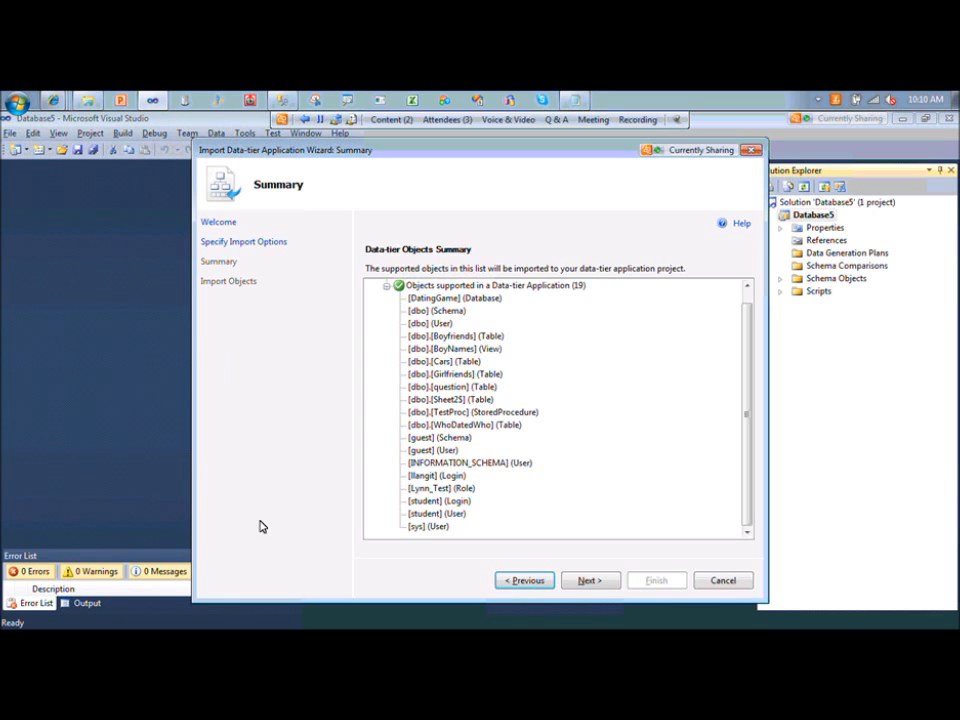
click(588, 581)
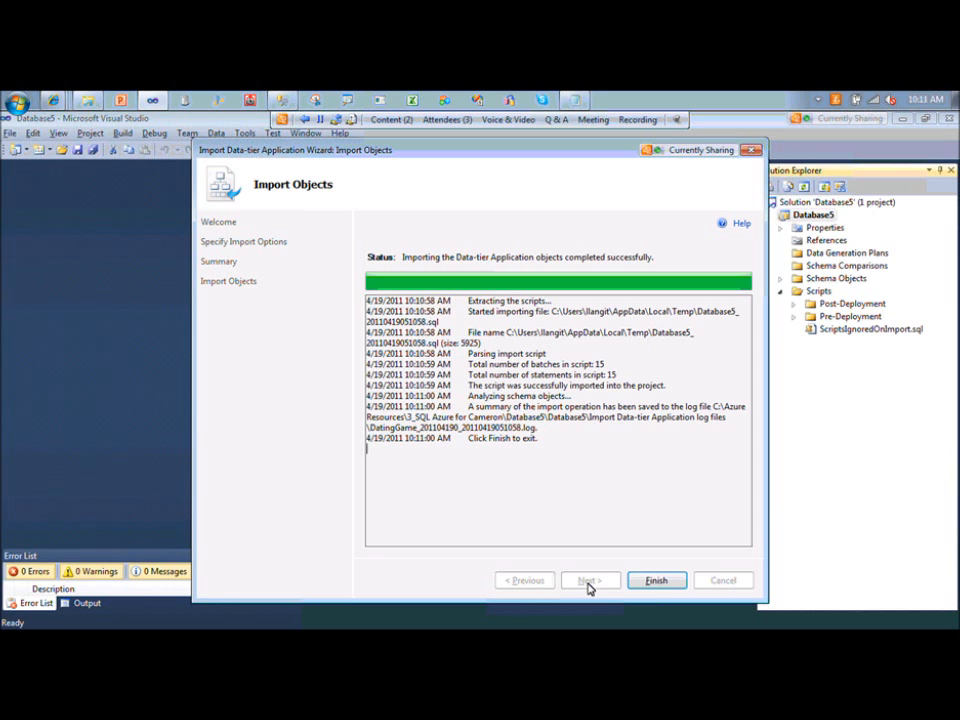
click(655, 580)
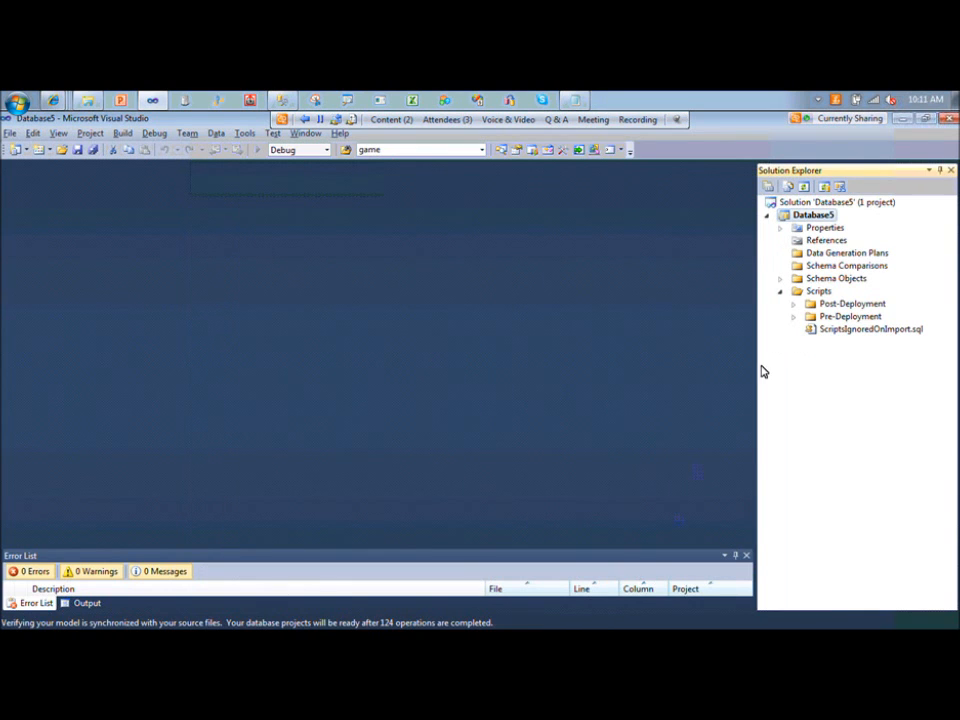
Expand Schema Objects in Database5, open Boyfriends.table.sql from the dbo tables, and look over the imported tables, indexes, views and scripts folders.
click(781, 279)
click(793, 304)
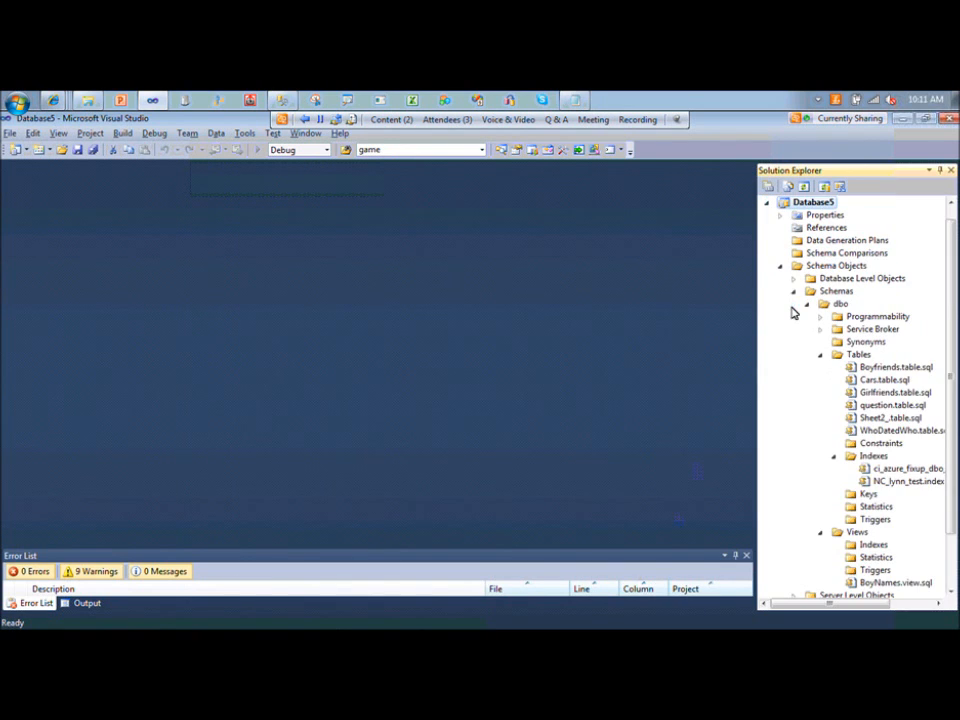
double_click(885, 369)
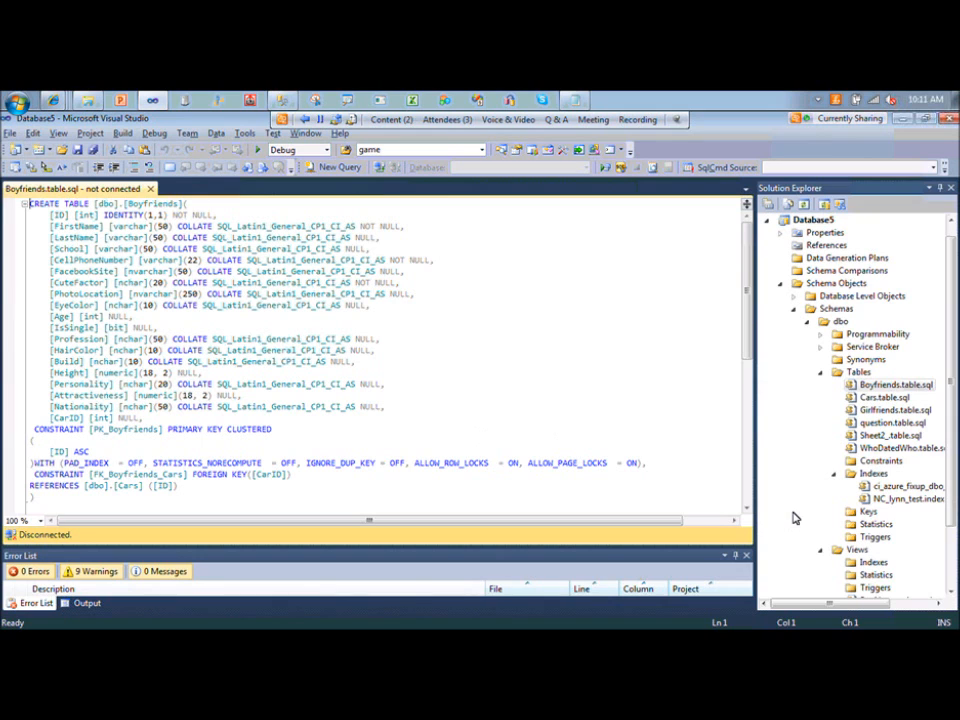
drag(953, 404, 953, 452)
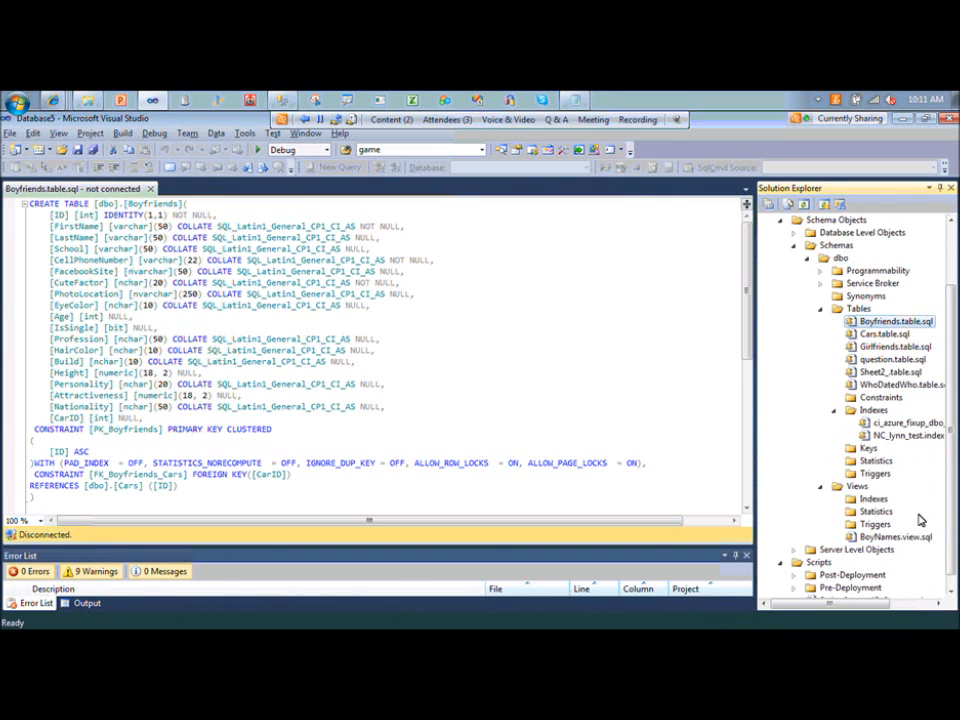
scroll(921, 439, down, 1)
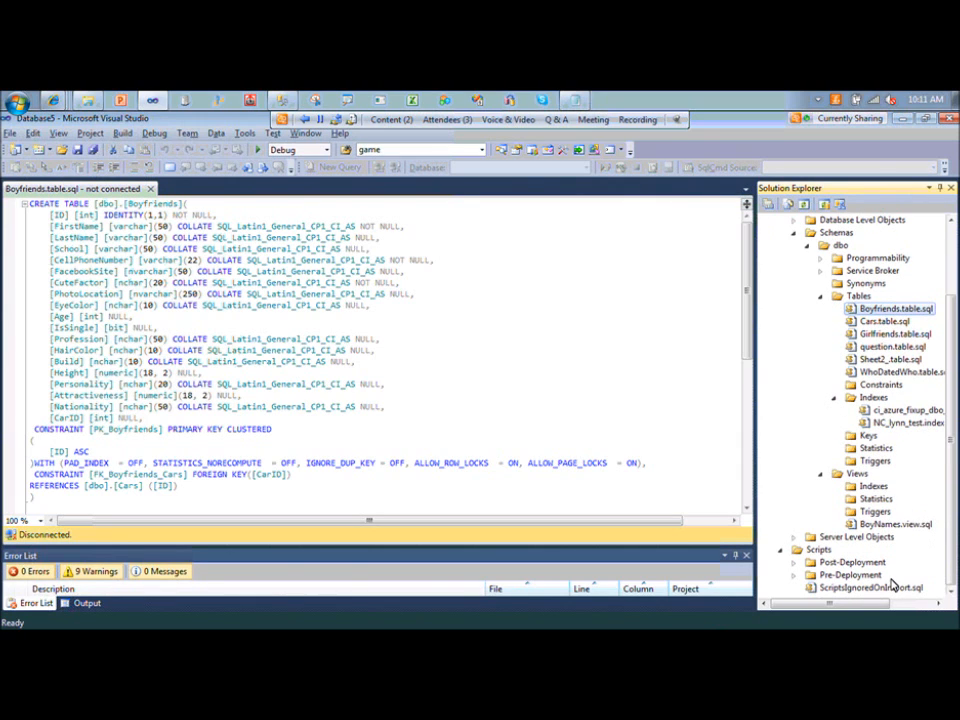
scroll(921, 481, up, 2)
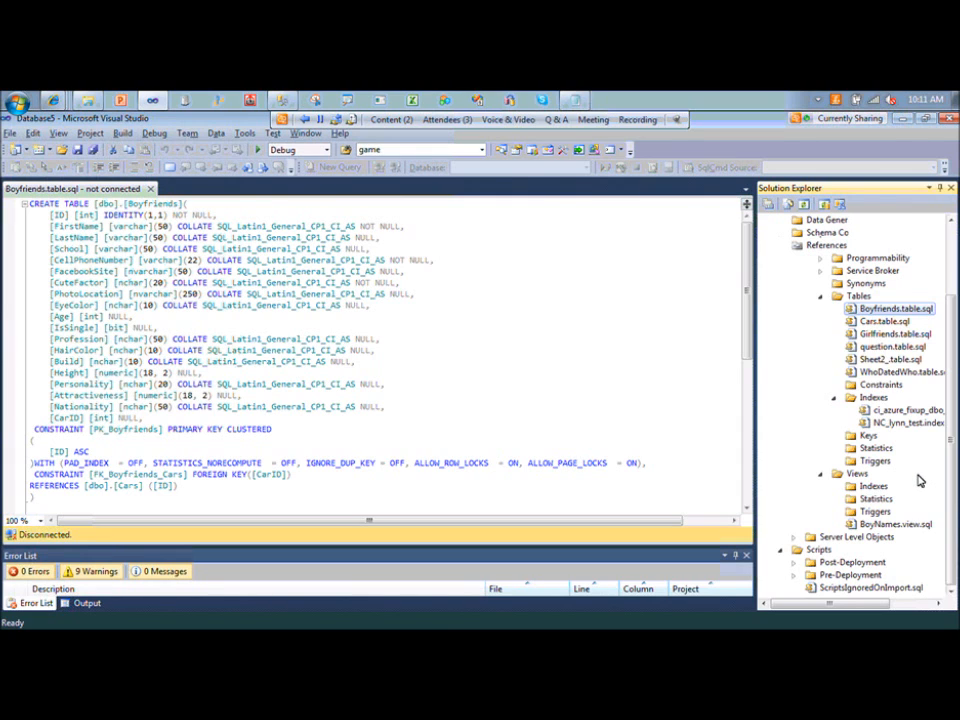
scroll(919, 480, up, 3)
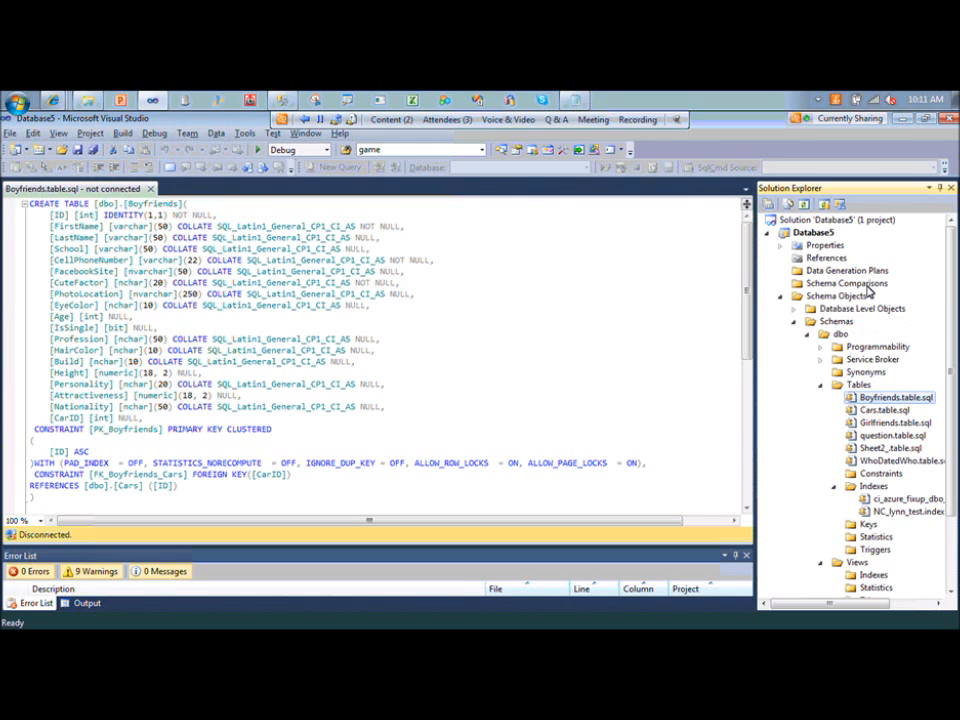
Review the commands available for the Database5 project and return to the DAC presentation slides.
right_click(822, 233)
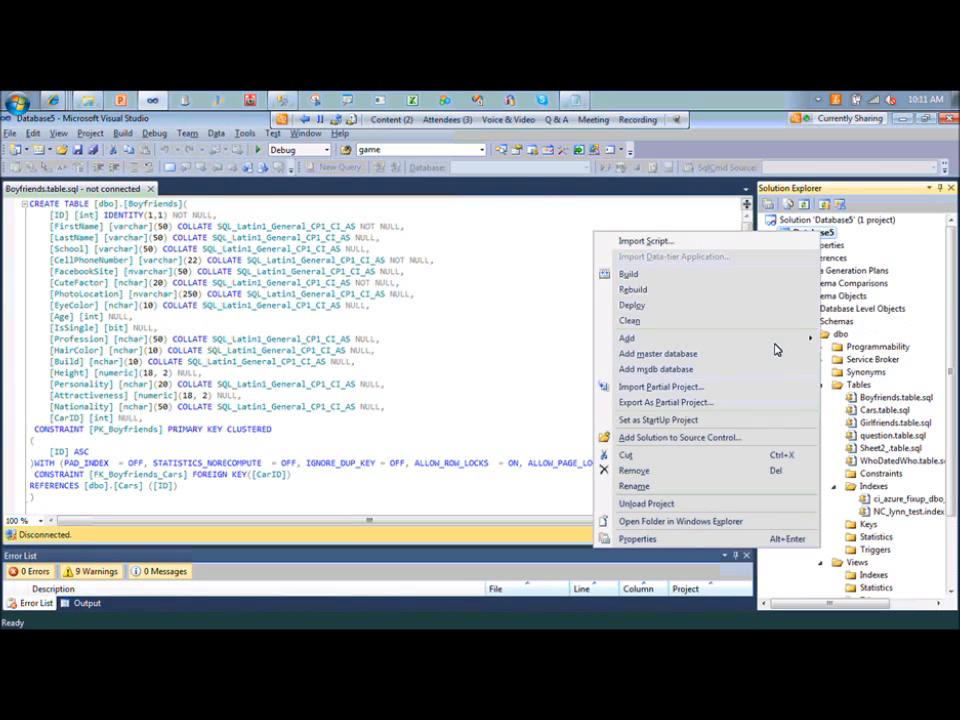
mouse_move(773, 346)
click(951, 122)
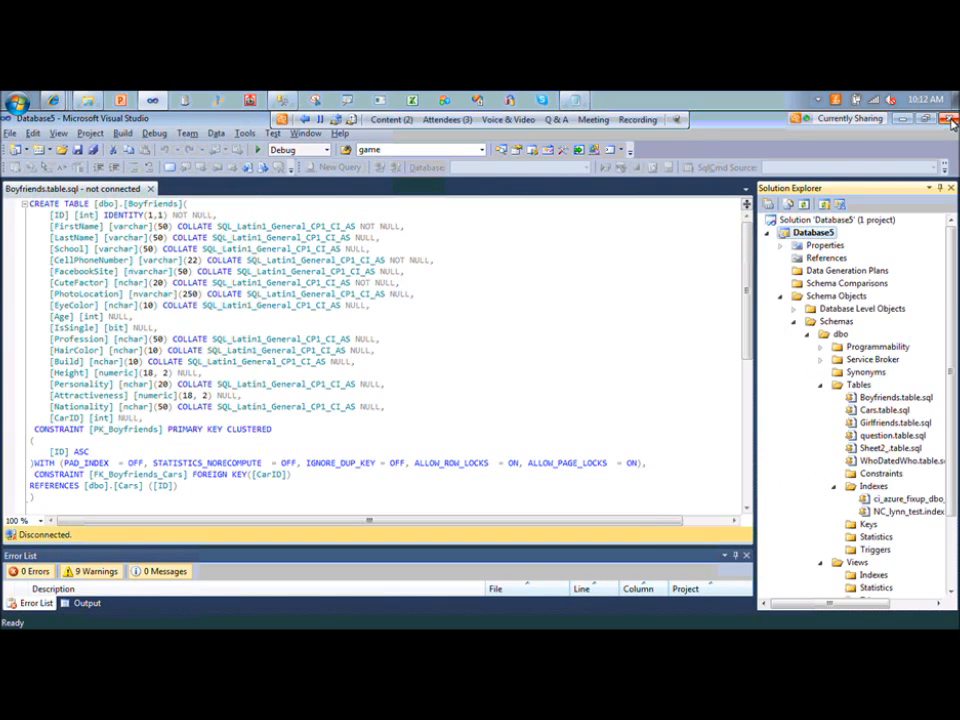
click(307, 121)
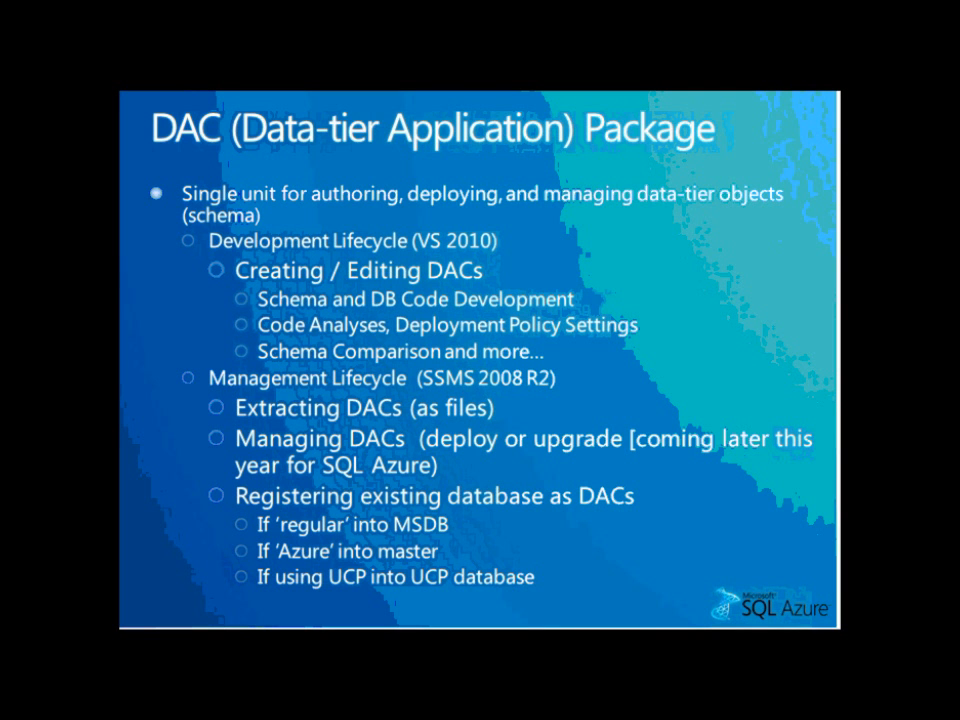